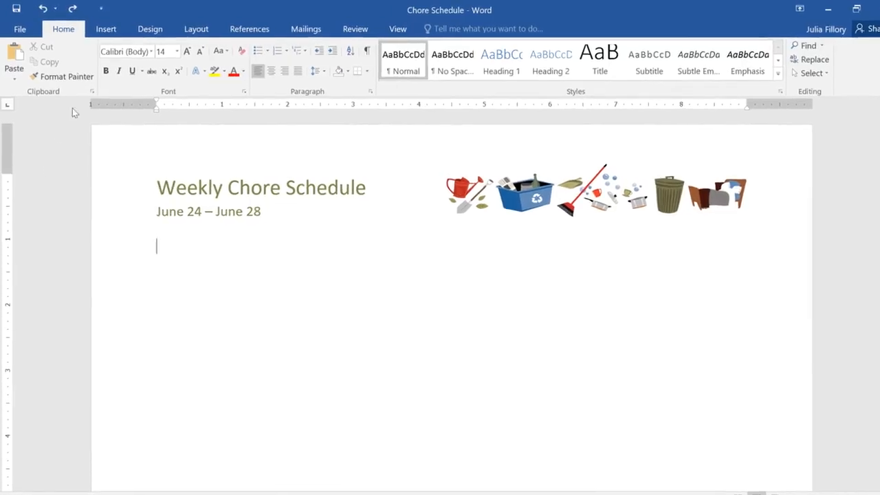
# Insert a blank table with 6 columns and 6 rows below the schedule's date line
pyautogui.click(109, 33)
pyautogui.click(90, 75)
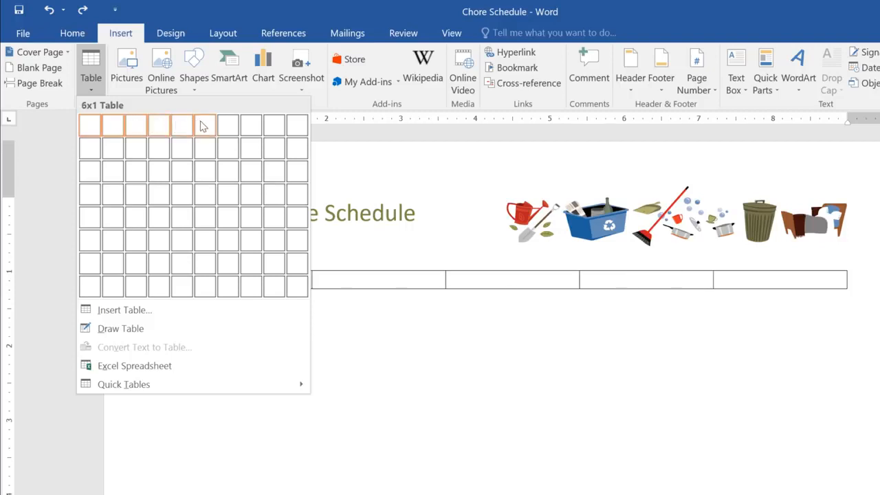
pyautogui.click(201, 241)
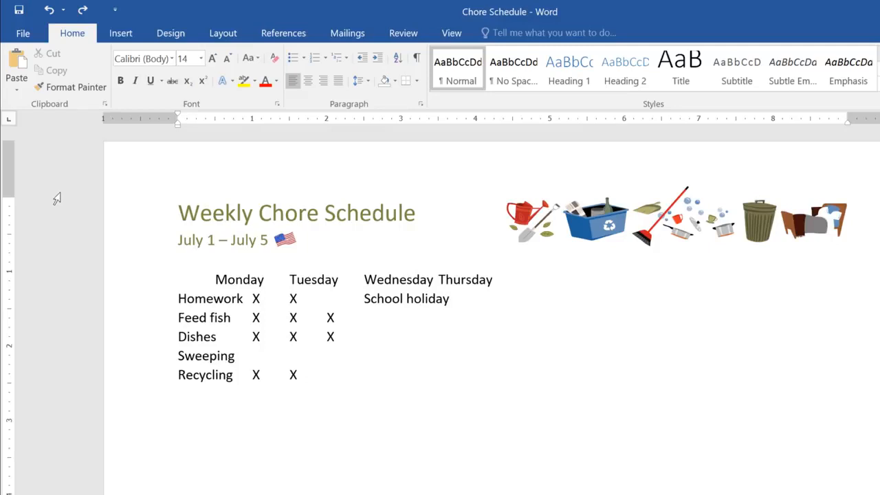
# Convert the tabbed chore list below the July 1 – July 5 heading into a five-column table, separating the text at tabs
pyautogui.moveTo(178, 280); pyautogui.dragTo(405, 373)
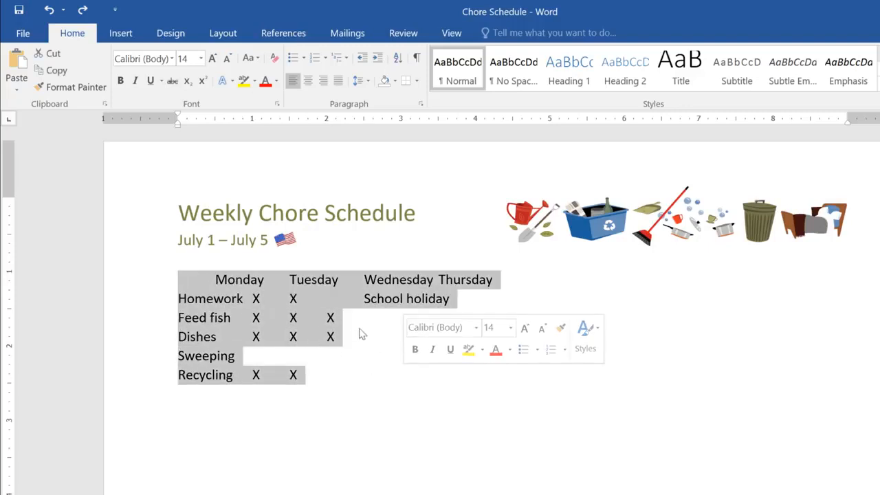
pyautogui.click(123, 36)
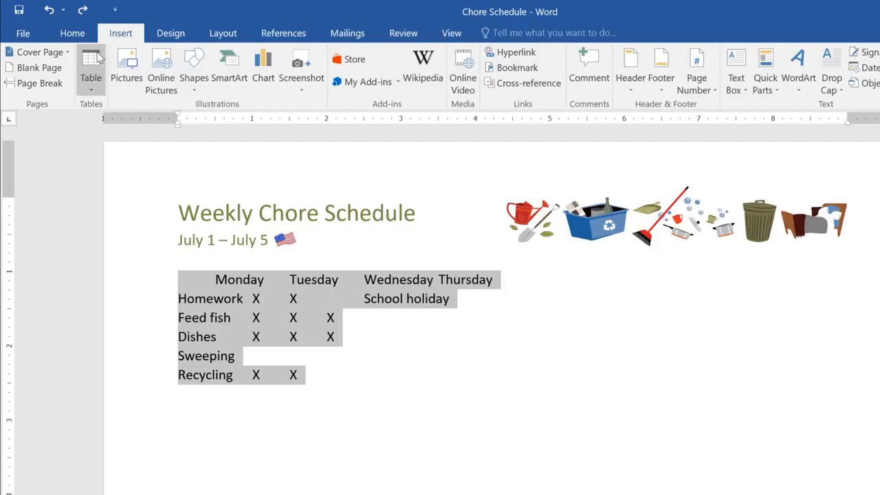
pyautogui.click(98, 58)
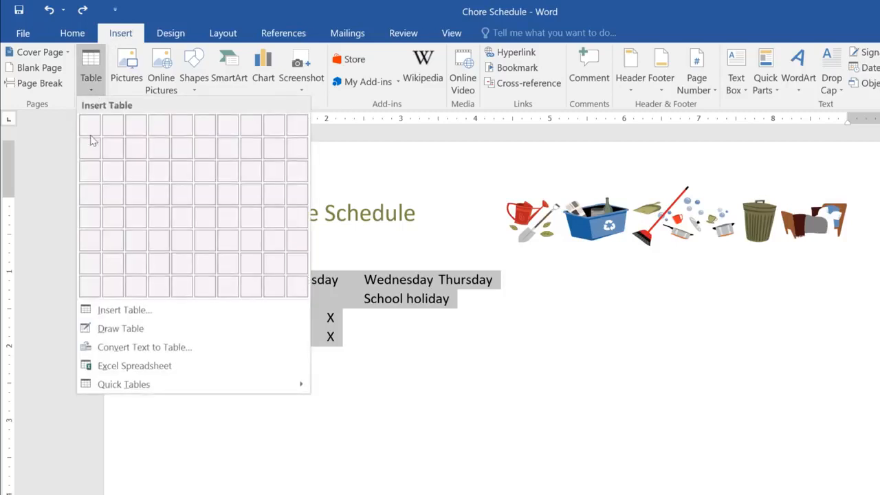
pyautogui.click(93, 349)
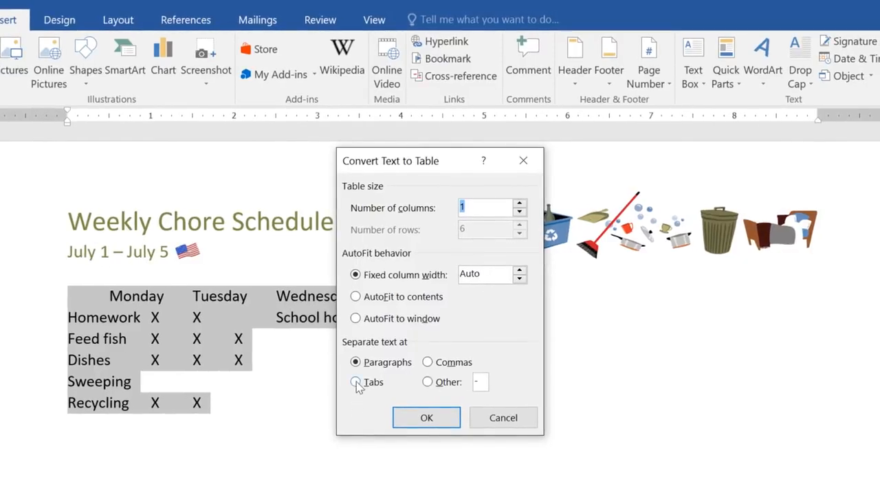
pyautogui.click(356, 384)
pyautogui.click(406, 417)
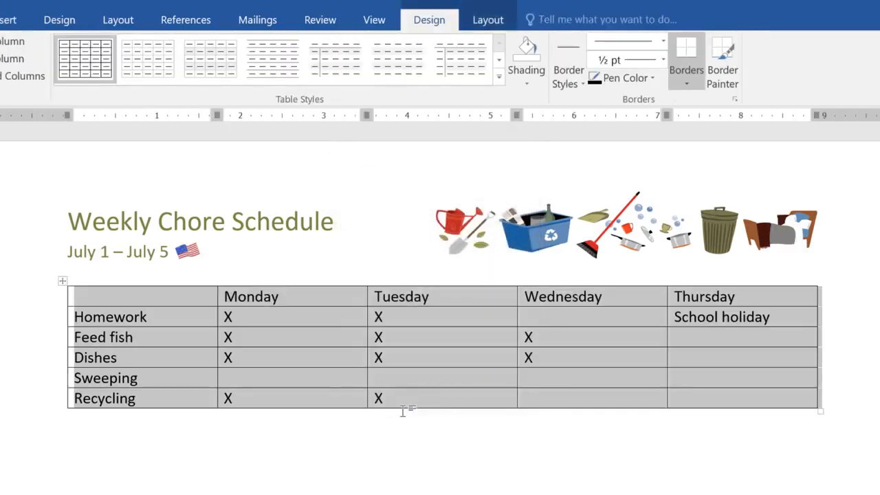
# Enter an X in the Wednesday column for both Homework and Sweeping
pyautogui.click(579, 322)
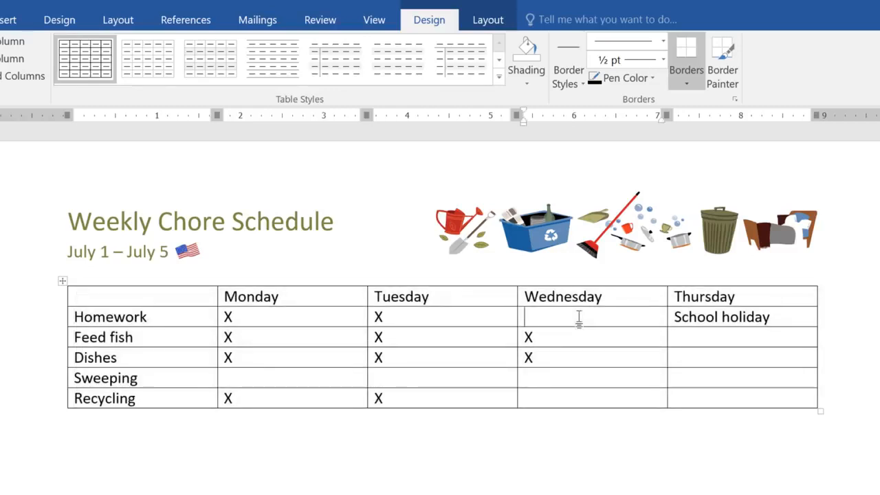
pyautogui.write('X')
pyautogui.press('Down')
pyautogui.press('Down')
pyautogui.press('Down')
pyautogui.write('X')
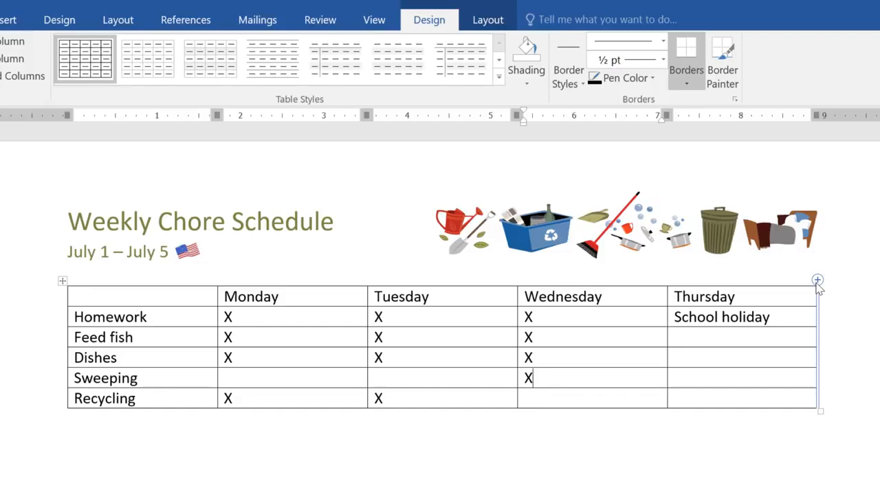
# Add a column after Thursday at the table's end and give it the heading Friday
pyautogui.click(817, 281)
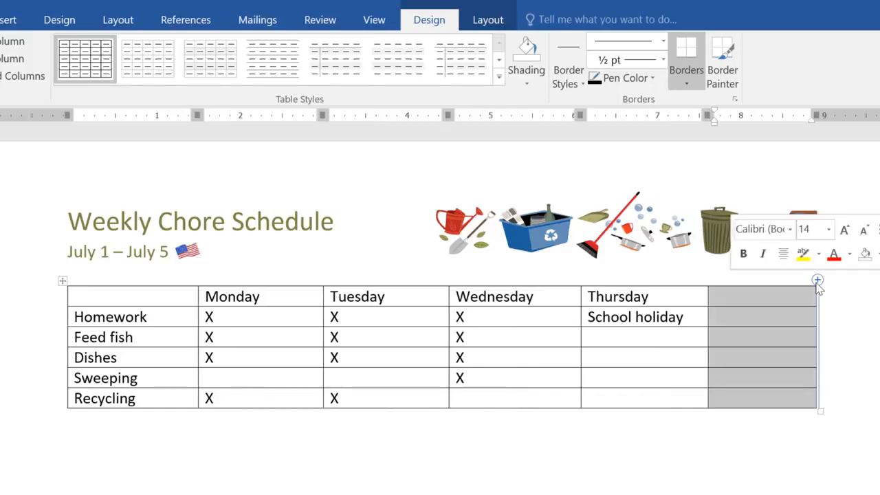
pyautogui.write('Friday')
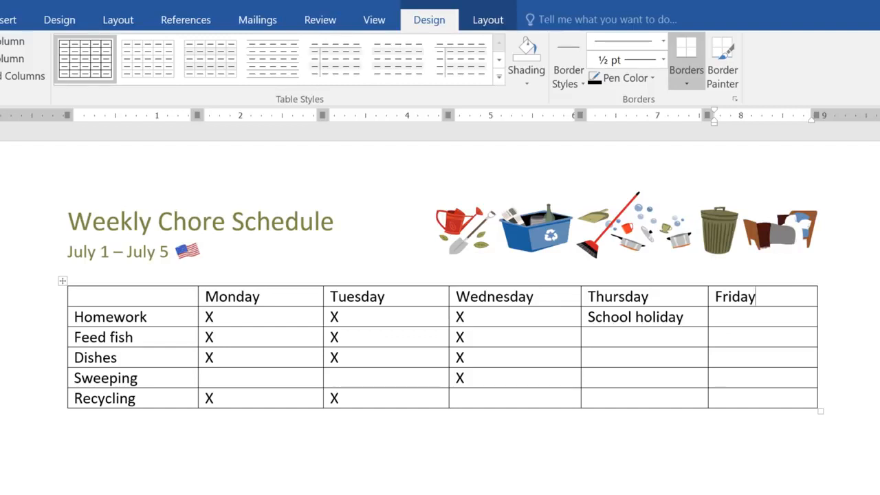
# Delete the entire Sweeping row from the chore table
pyautogui.click(184, 375)
pyautogui.rightClick(183, 375)
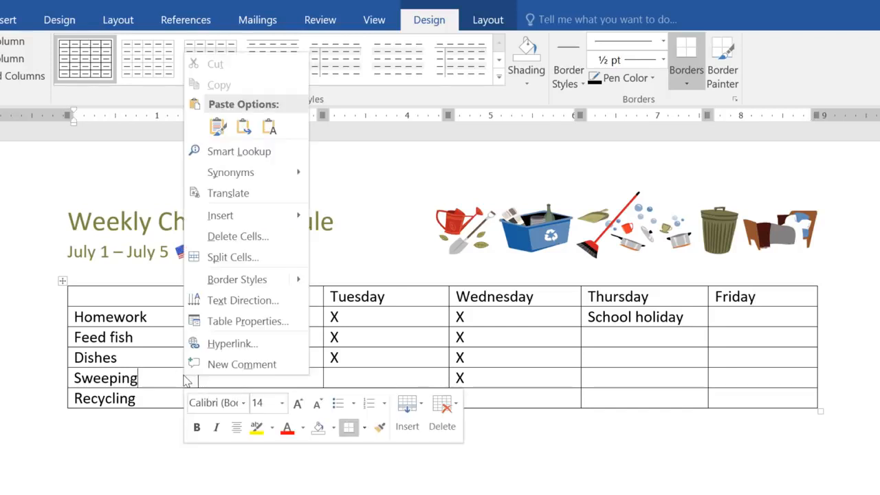
pyautogui.click(197, 240)
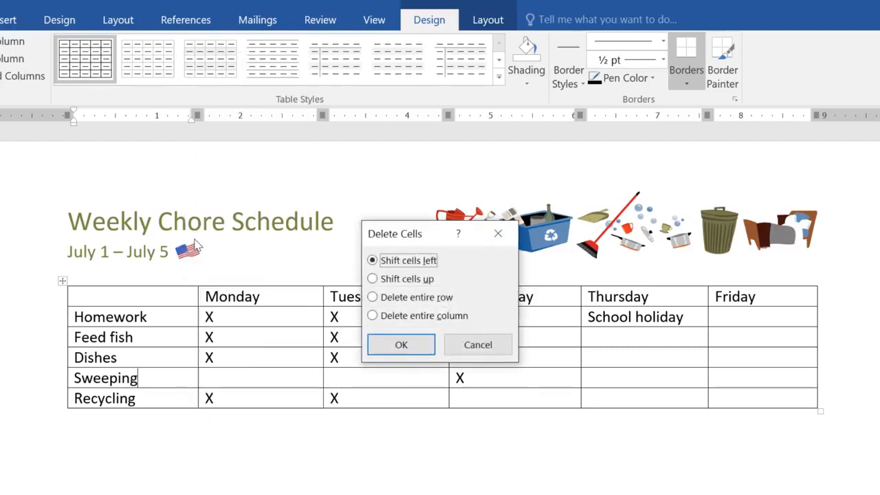
pyautogui.click(371, 298)
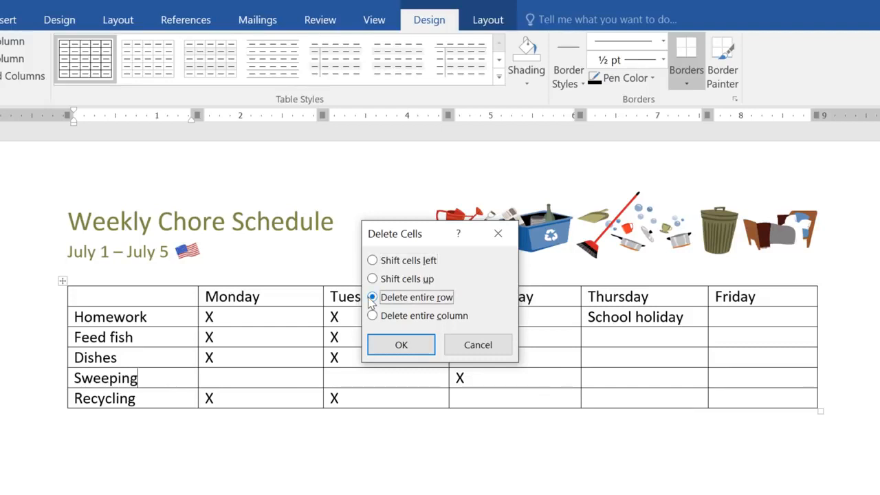
pyautogui.click(389, 346)
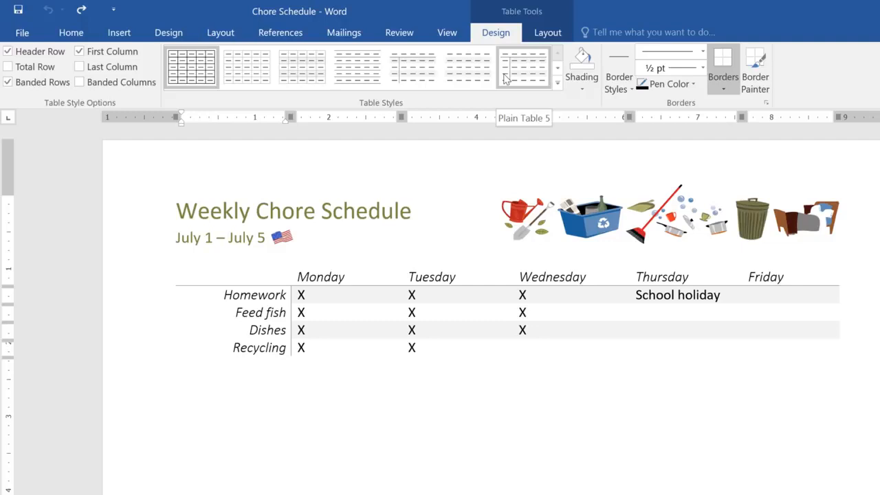
# Apply the blue grid table style with a solid dark header row and first column to the chore table
pyautogui.click(558, 82)
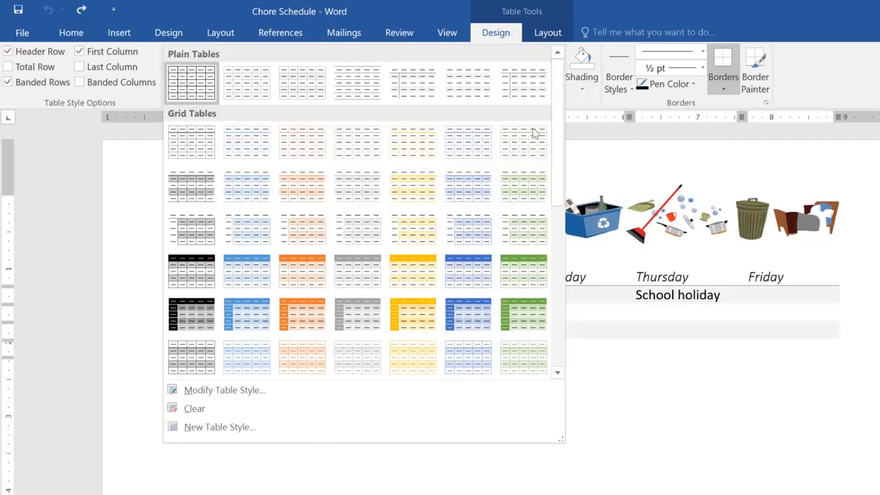
pyautogui.click(466, 309)
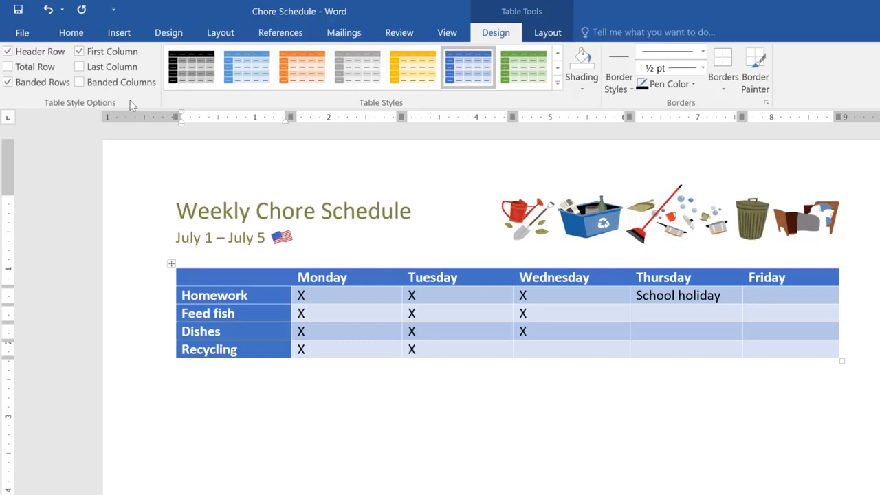
# Switch the table's First Column and Header Row formatting off and back on, one after the other
pyautogui.click(89, 58)
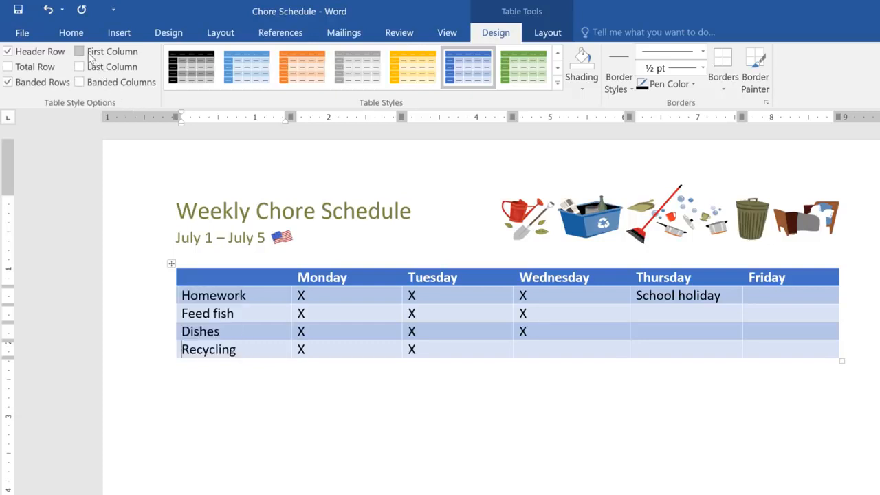
pyautogui.click(90, 57)
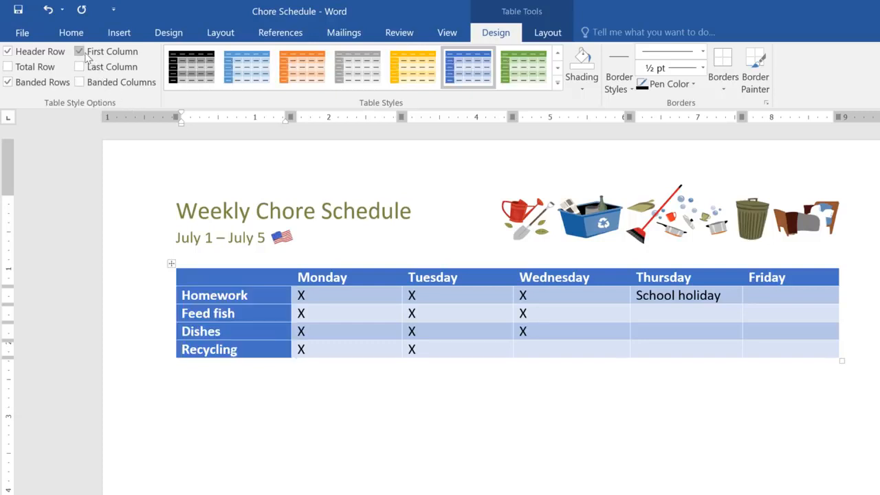
pyautogui.click(59, 55)
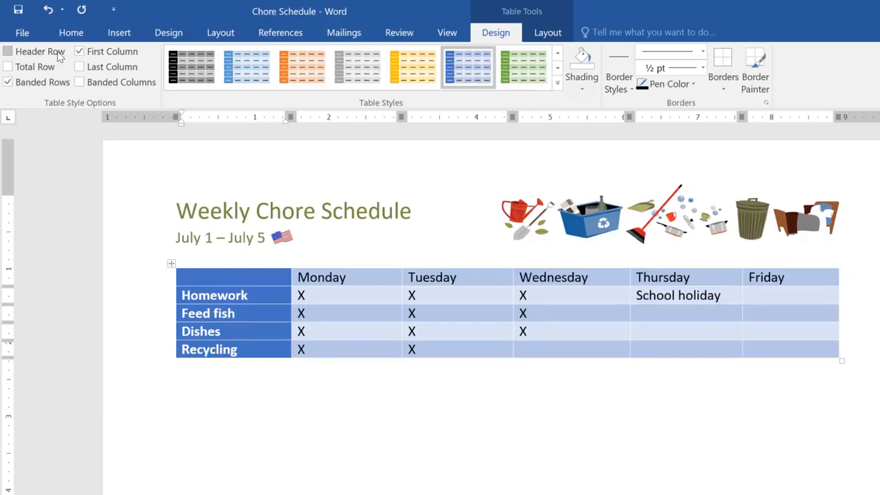
pyautogui.click(59, 54)
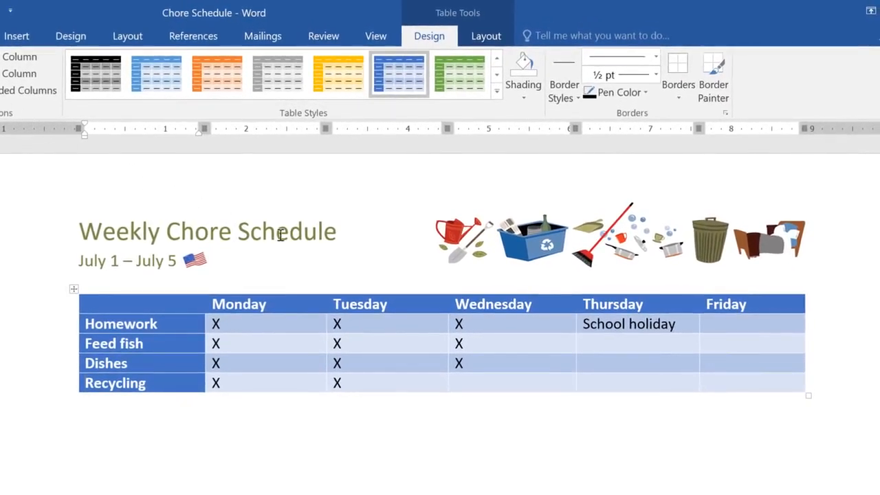
# Put a dotted gold 1 ½ pt outside border around the Thursday and Friday cells of the Homework row
pyautogui.moveTo(583, 324); pyautogui.dragTo(744, 320)
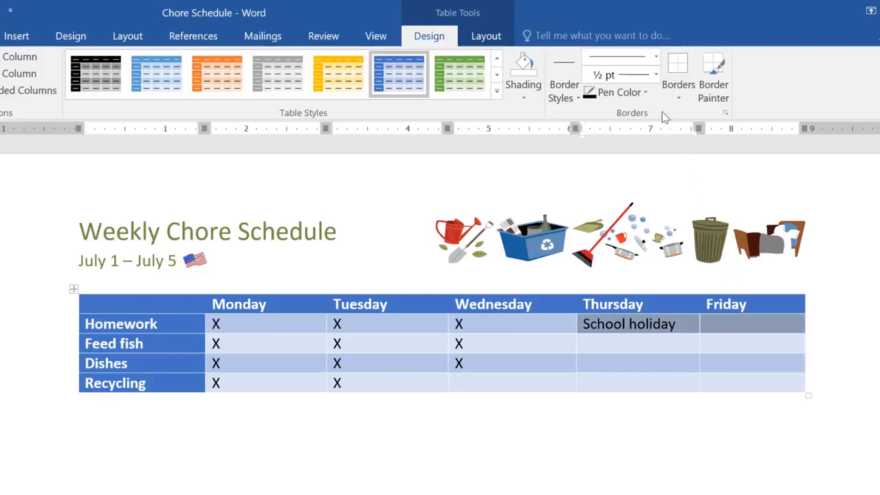
pyautogui.click(656, 57)
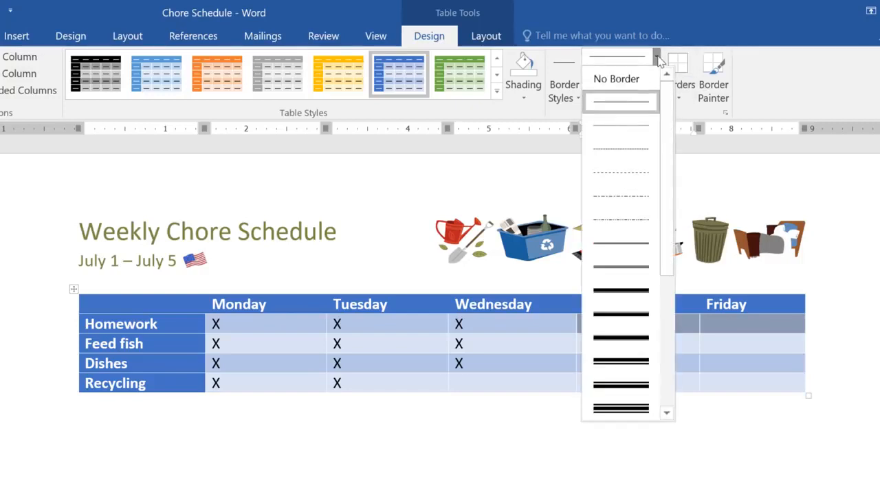
pyautogui.click(626, 123)
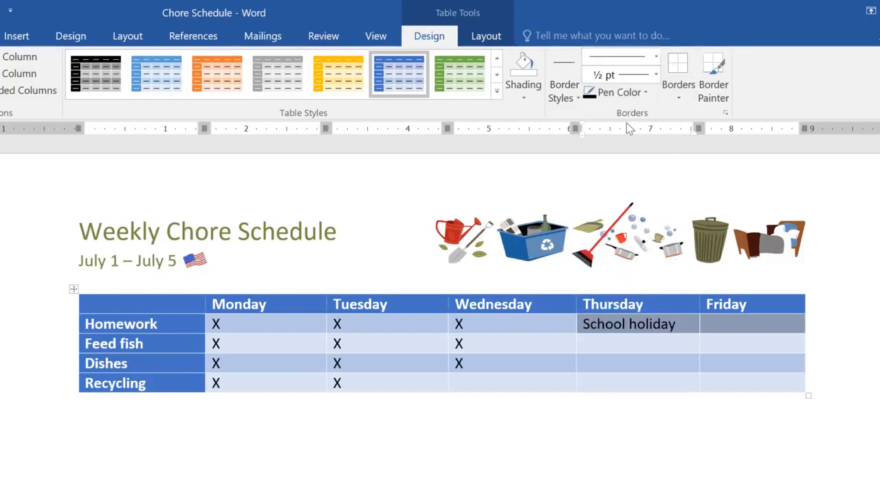
pyautogui.click(655, 77)
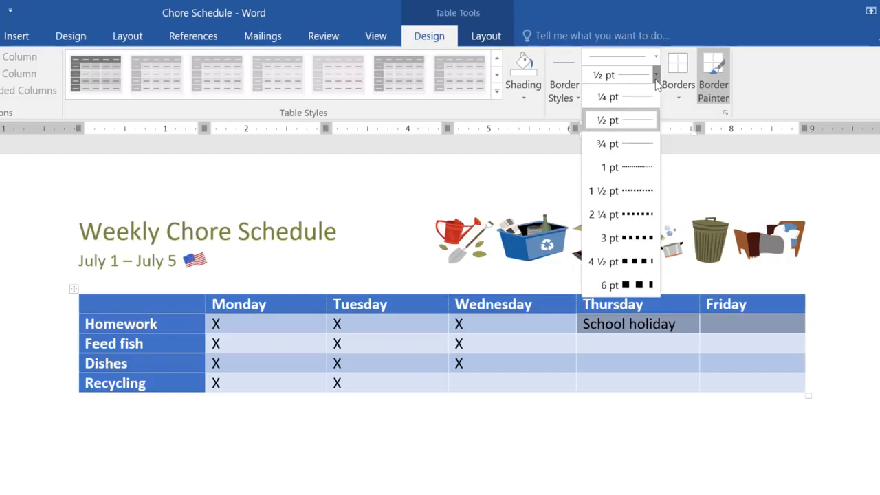
pyautogui.click(635, 190)
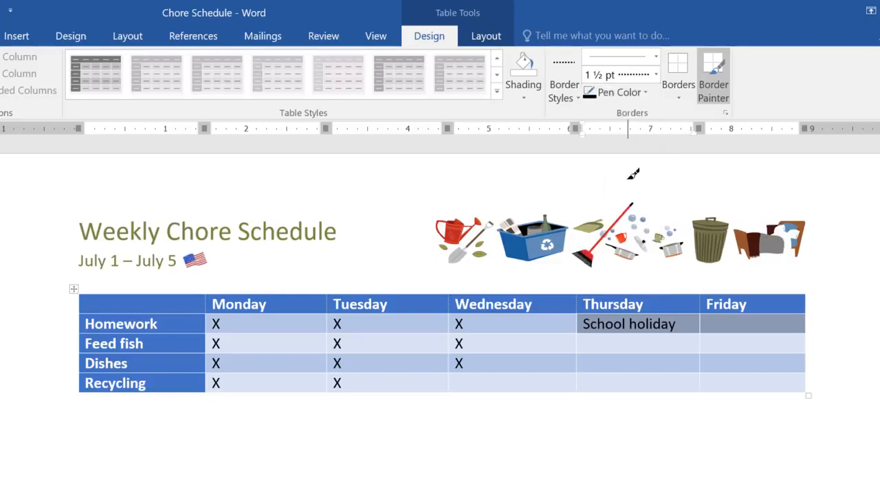
pyautogui.click(631, 92)
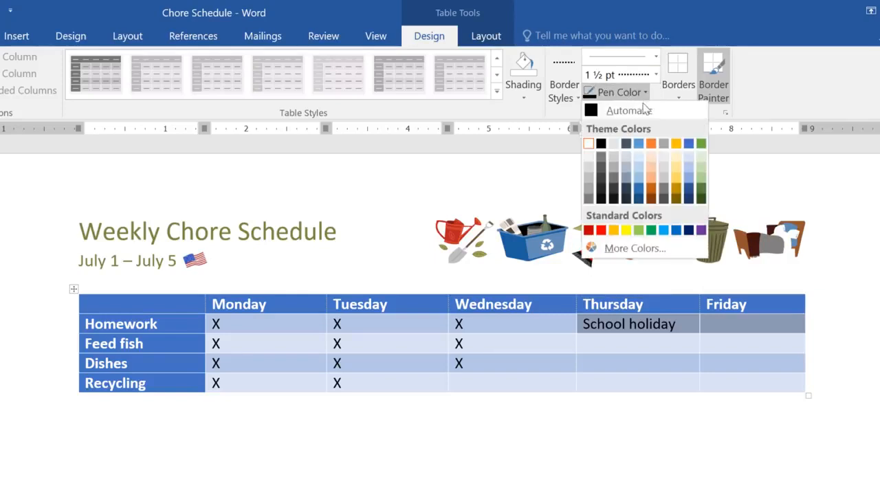
pyautogui.click(676, 143)
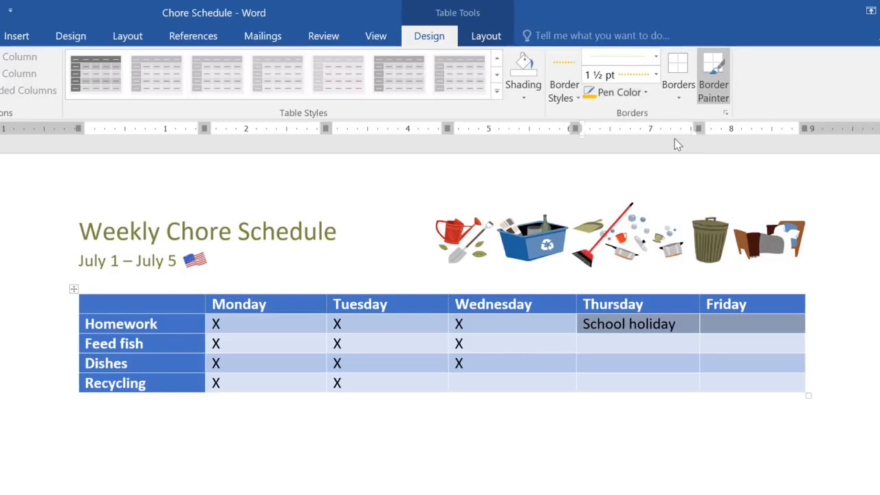
pyautogui.click(677, 101)
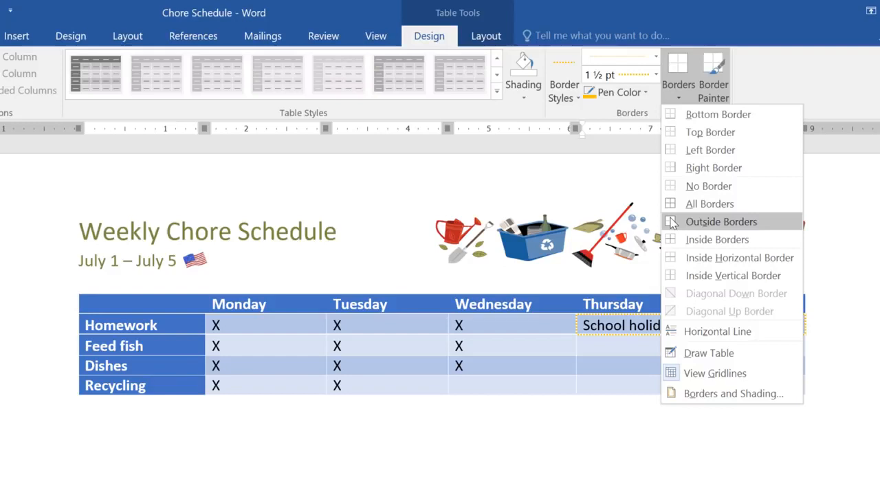
pyautogui.click(721, 221)
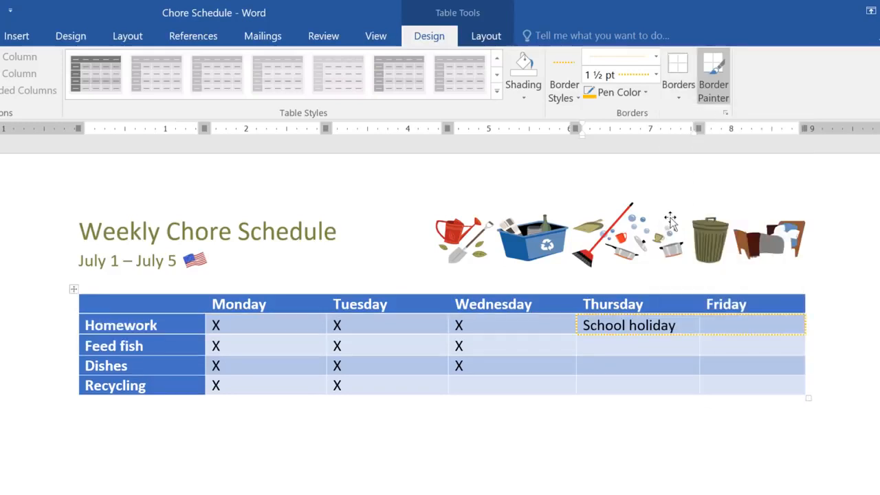
pyautogui.click(714, 326)
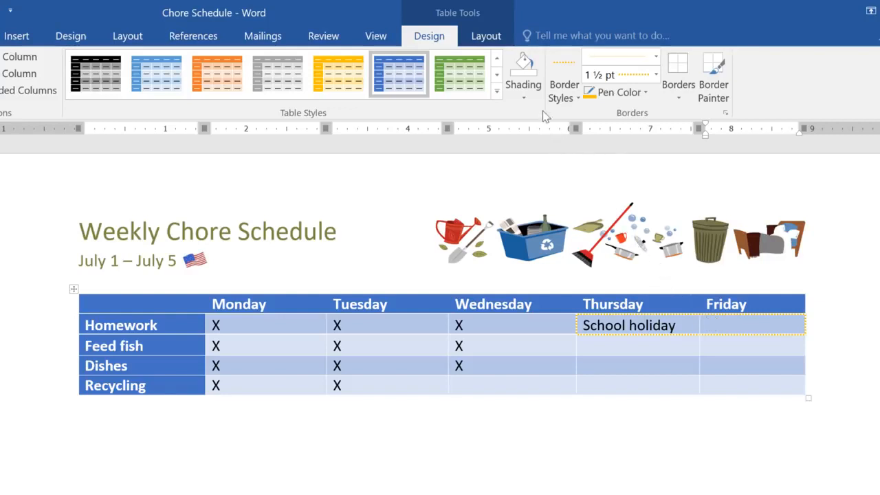
# Enlarge the Recycling row to a height of about 1.12 inches by moving its lower border down
pyautogui.click(486, 35)
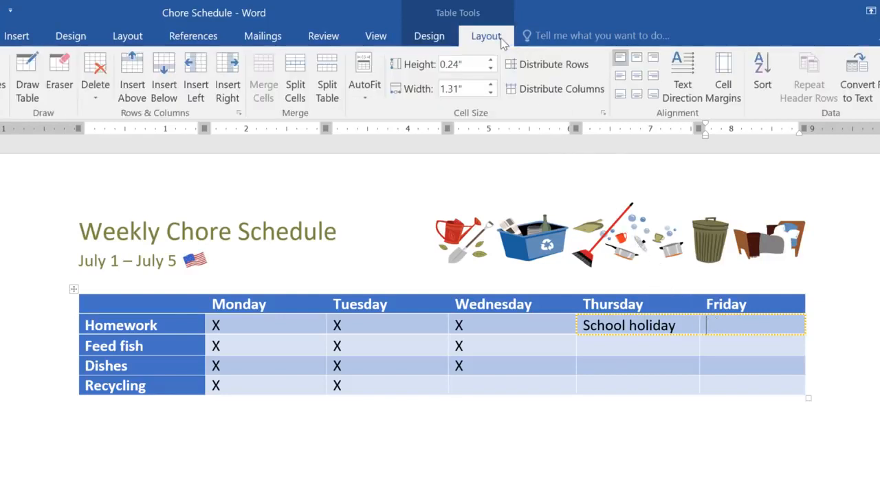
pyautogui.click(505, 381)
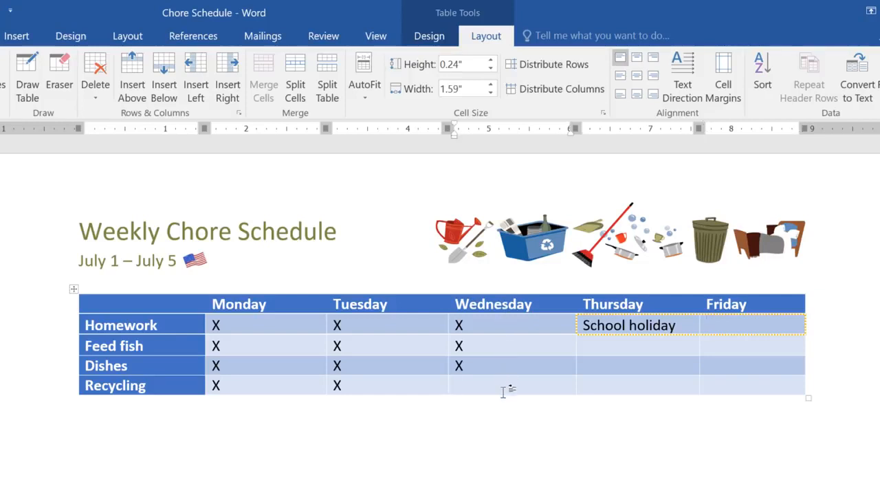
pyautogui.moveTo(502, 394); pyautogui.dragTo(502, 464)
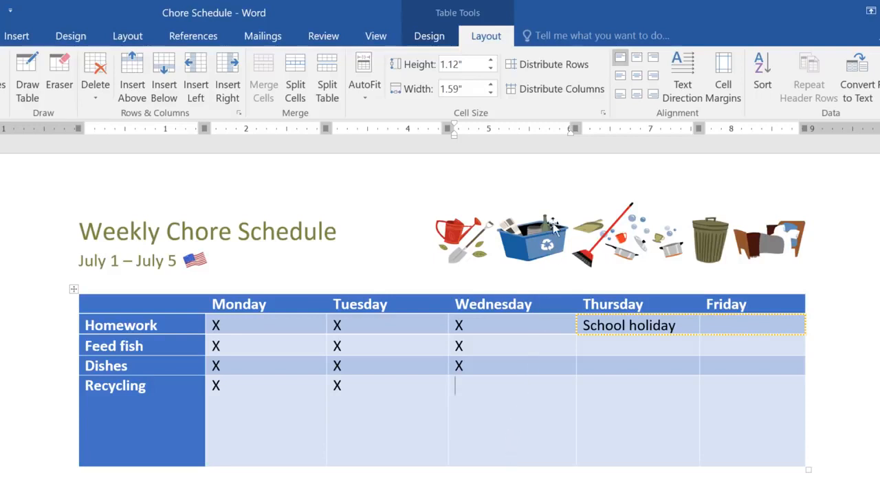
# Distribute the chore table's rows evenly and centre the text of all its cells both horizontally and vertically
pyautogui.click(576, 70)
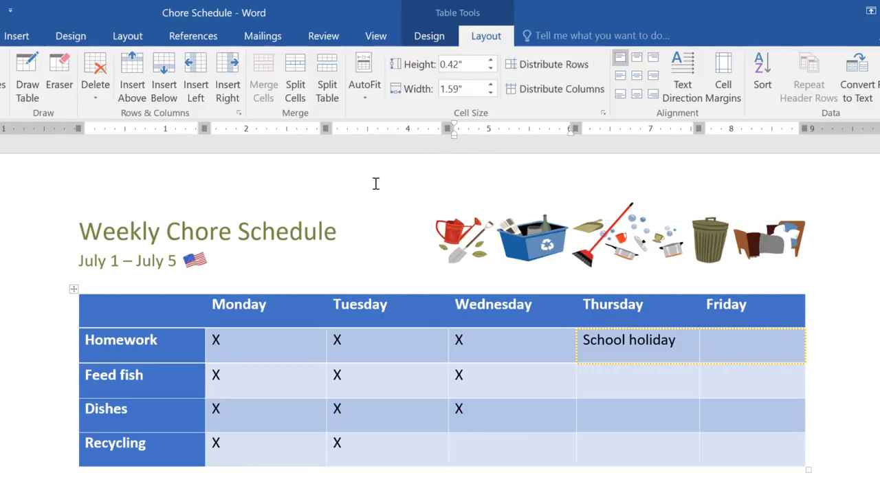
pyautogui.click(75, 289)
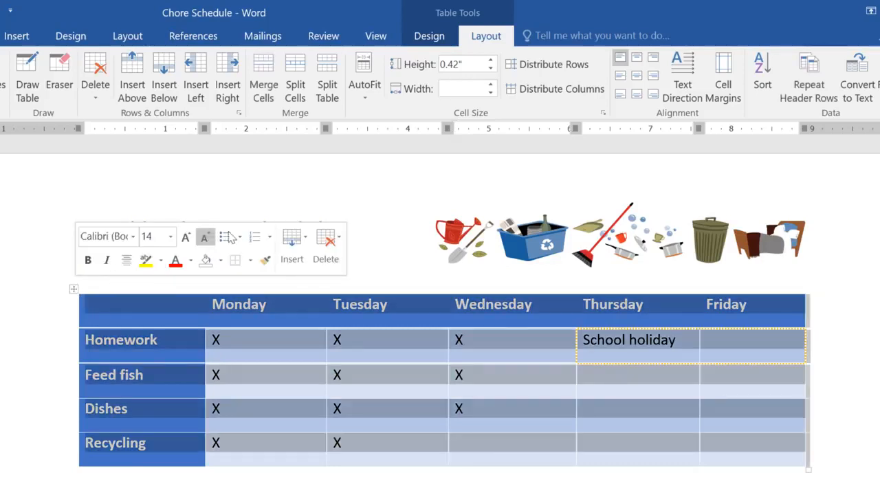
pyautogui.click(637, 60)
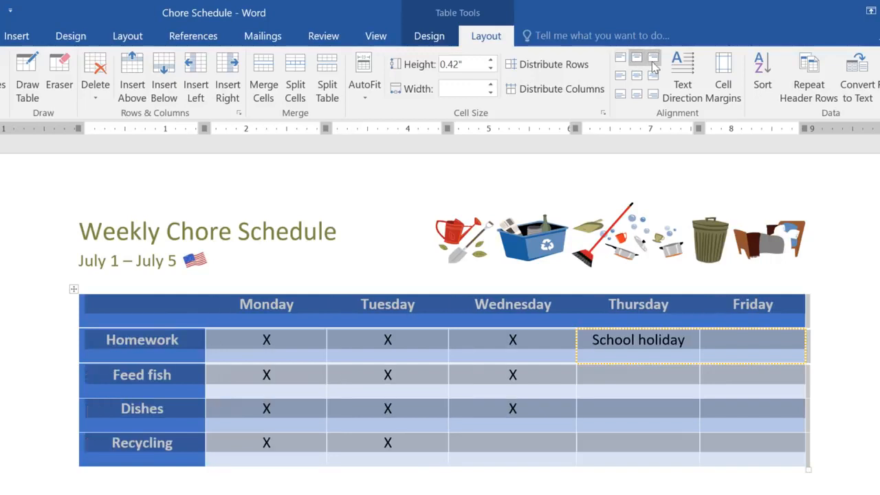
pyautogui.click(653, 60)
pyautogui.click(652, 75)
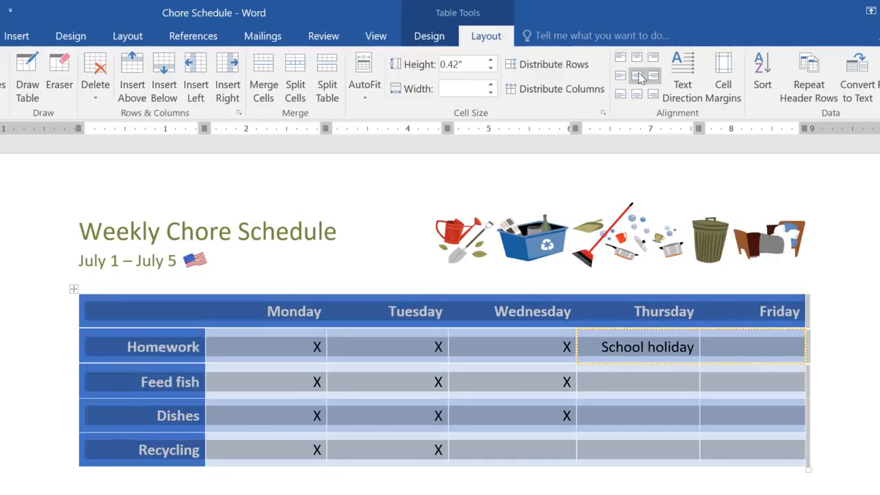
pyautogui.click(637, 76)
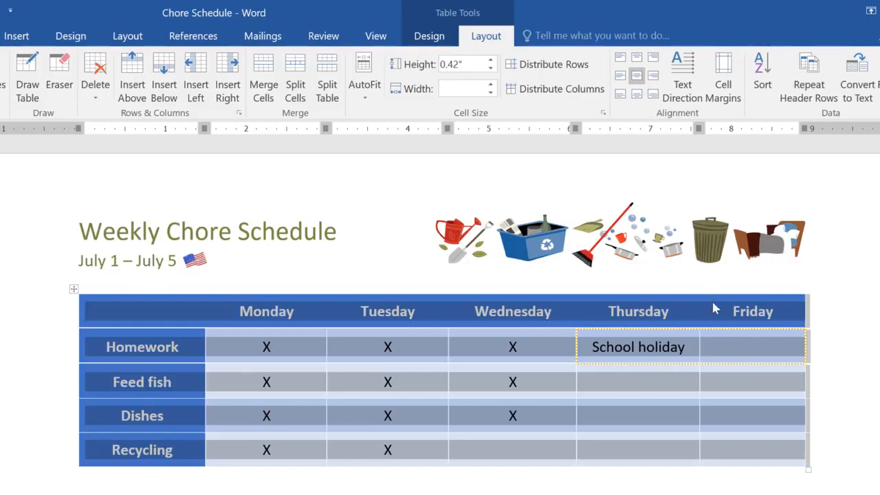
# Merge the Thursday and Friday cells of the Homework row into one cell holding "School holiday"
pyautogui.click(720, 348)
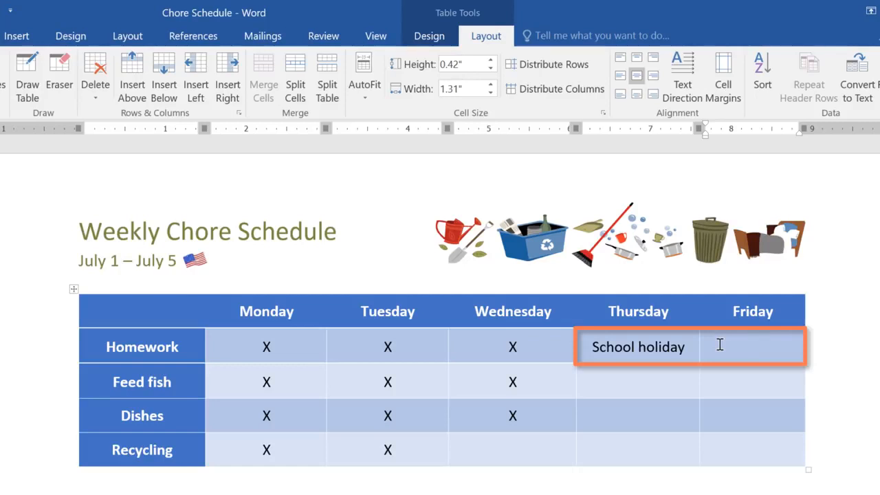
pyautogui.moveTo(719, 345); pyautogui.dragTo(670, 346)
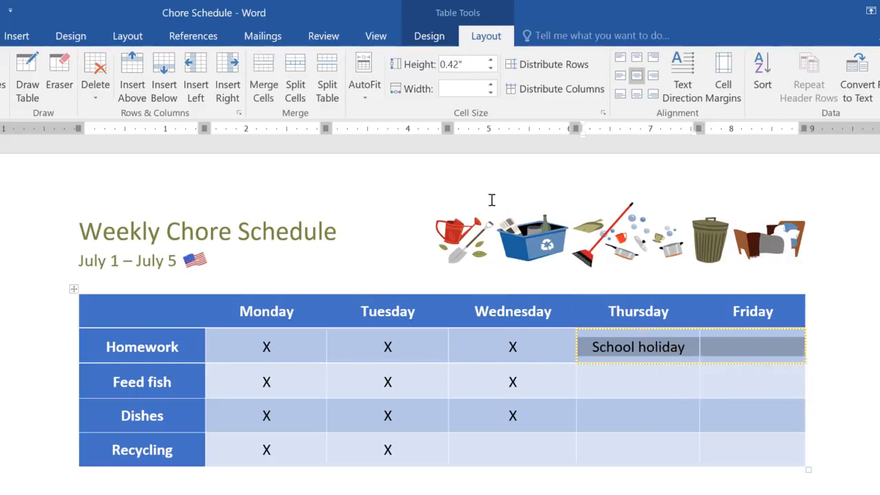
pyautogui.click(279, 77)
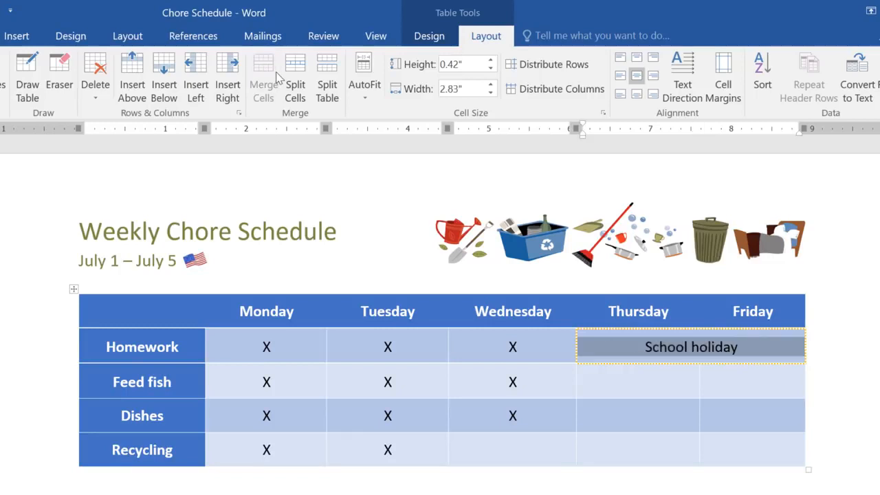
pyautogui.click(134, 303)
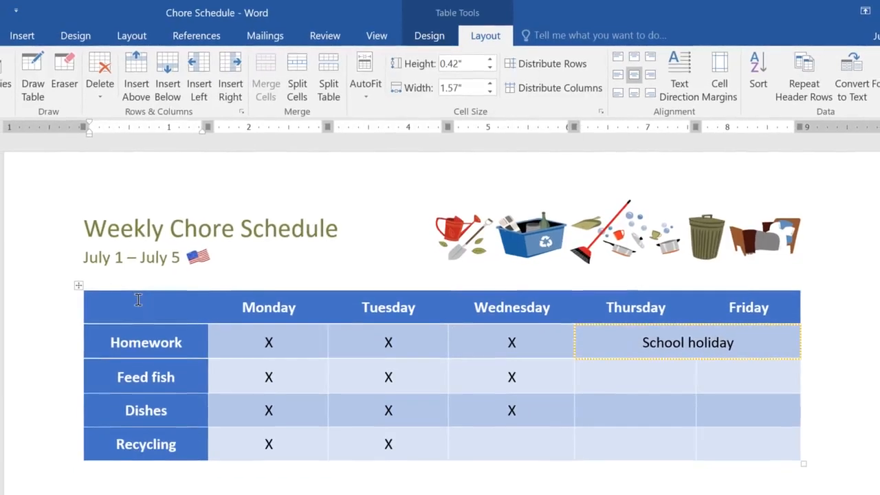